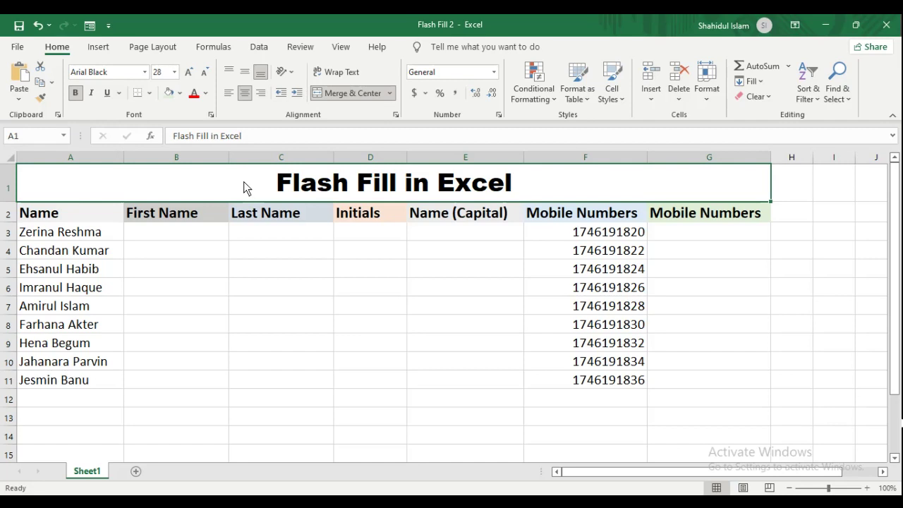
left_click(602, 213)
left_click_drag(603, 234, 605, 380)
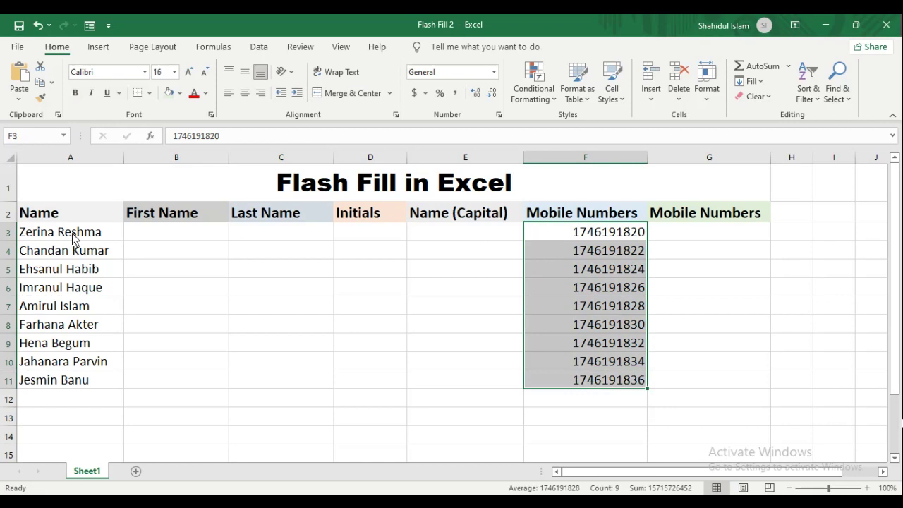
Step: Enter the first name of the person in A3 into B3 and Flash Fill the rest of the First Name column
left_click(162, 237)
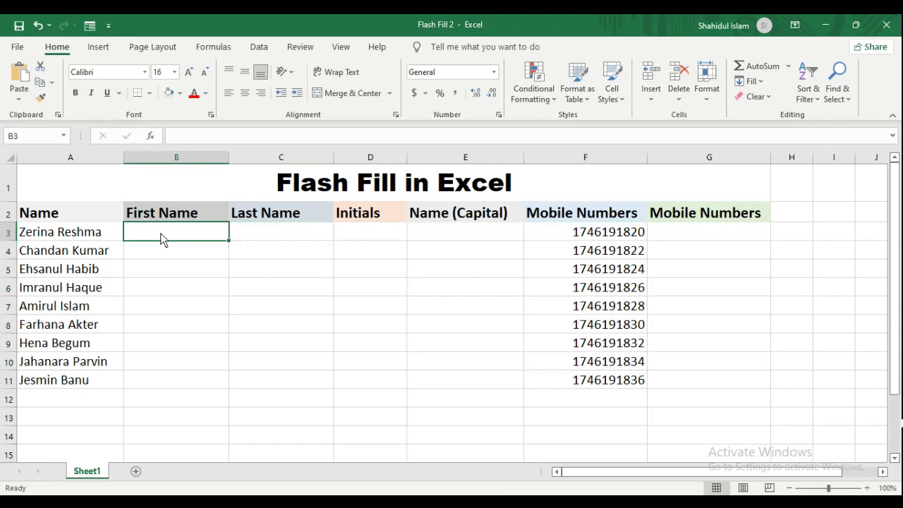
type("Zerina")
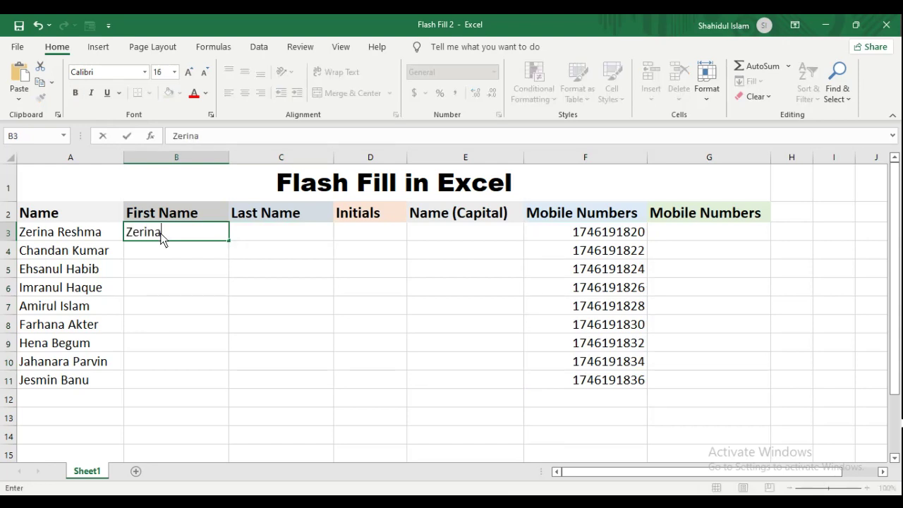
key("Return")
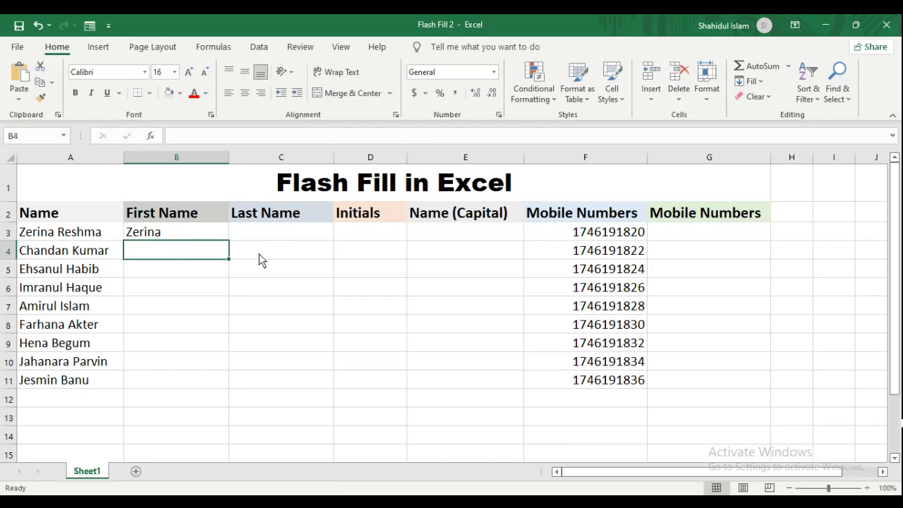
key("ctrl+e")
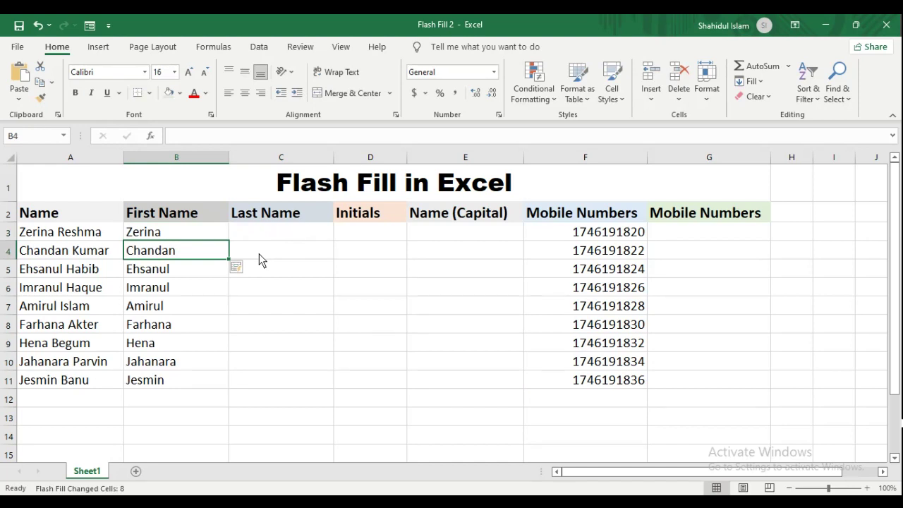
Step: Enter the last name of the person in A3 into C3 and Flash Fill the rest of the Last Name column
key("Right")
key("Up")
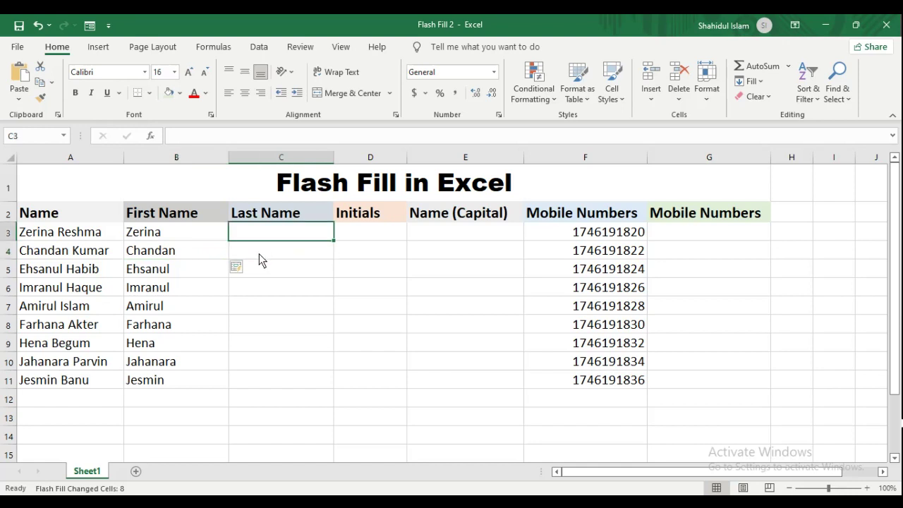
type("Reshma")
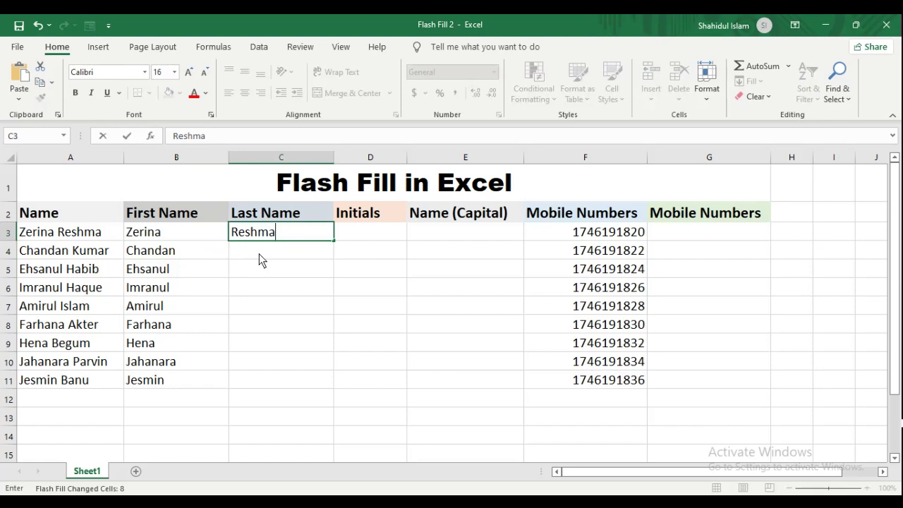
key("Return")
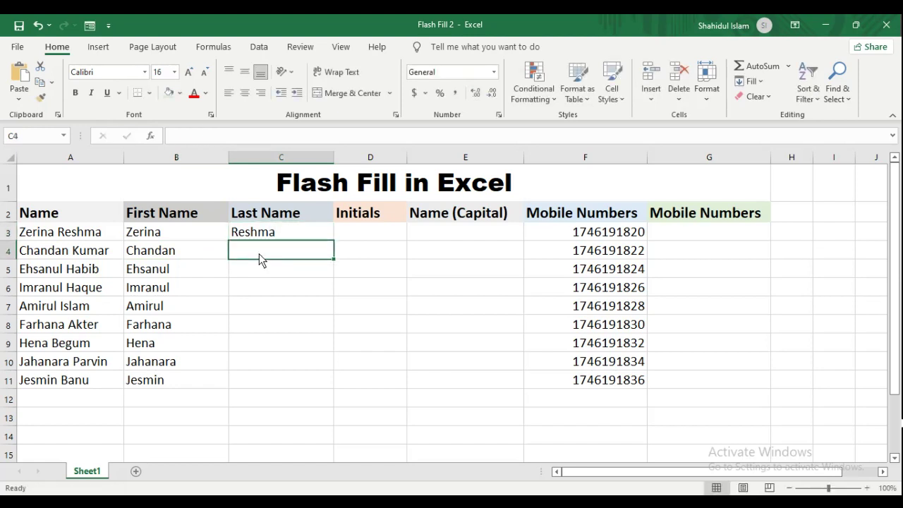
left_click(259, 48)
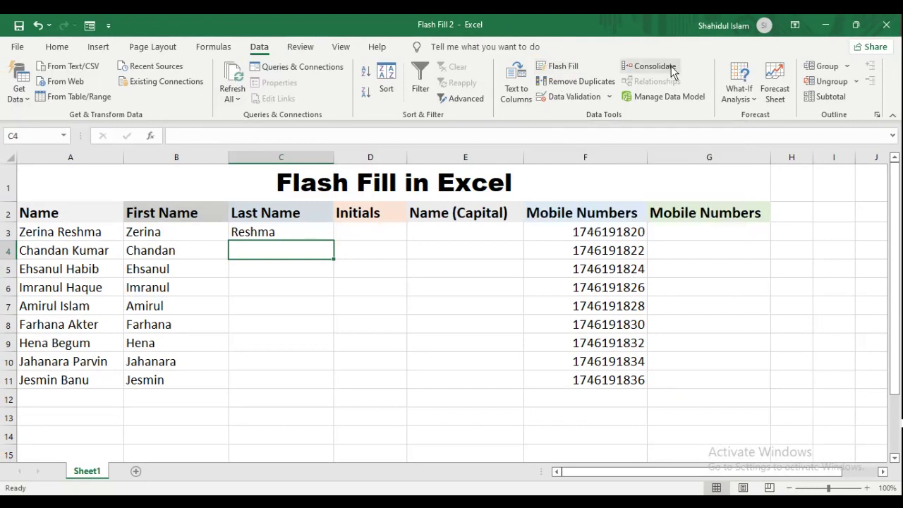
left_click(564, 67)
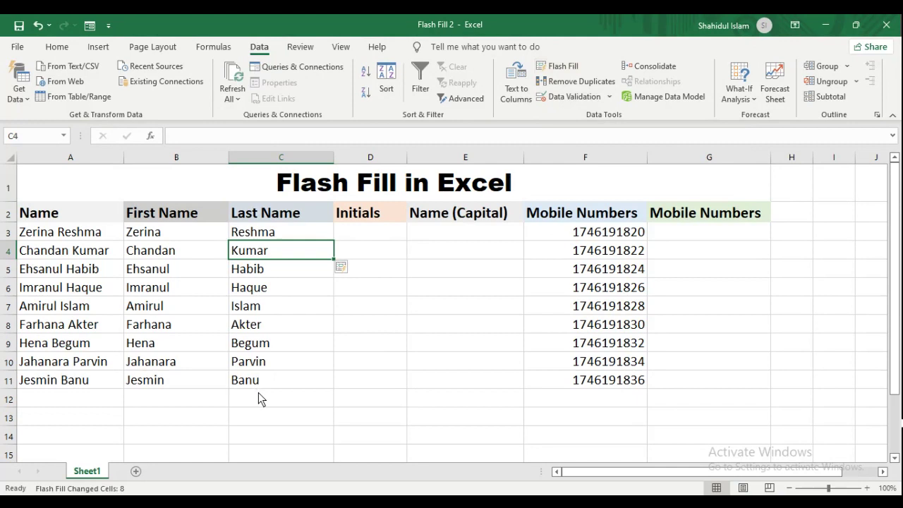
Step: Enter the initial Z in D3 and Flash Fill the rest of the Initials column
left_click(376, 238)
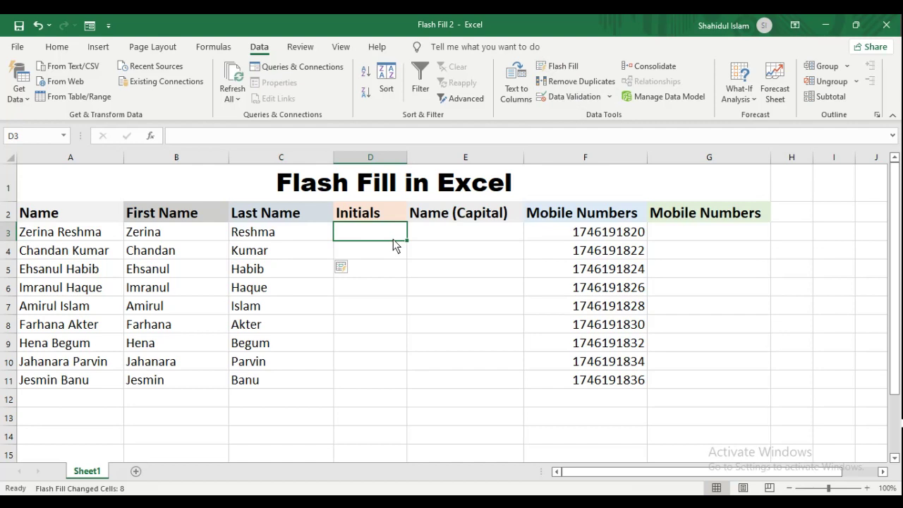
type("Z")
key("Return")
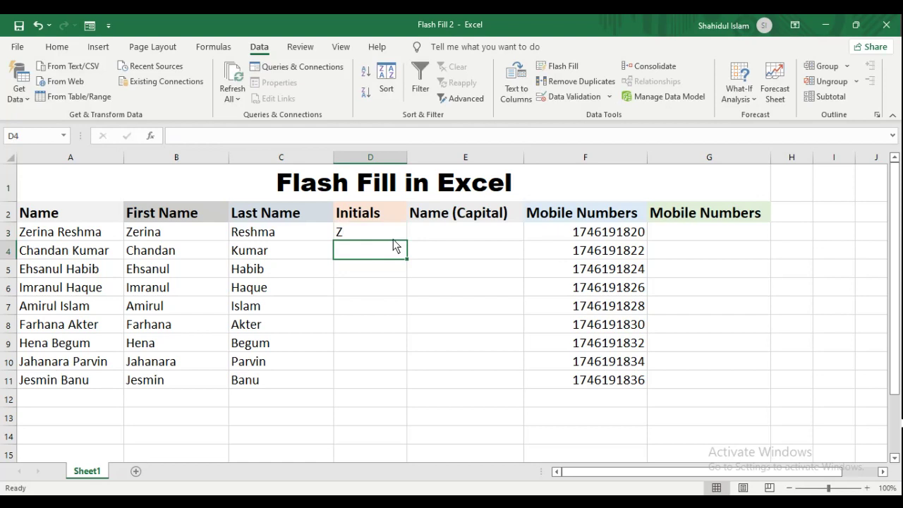
key("ctrl+e")
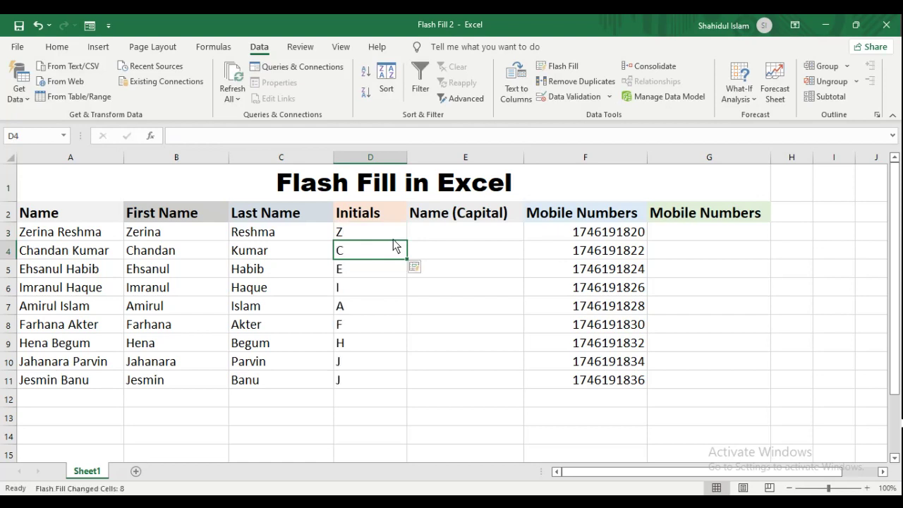
Step: Enter the full name from A3 in all capitals into E3 and Flash Fill the rest of the Name (Capital) column
key("Right")
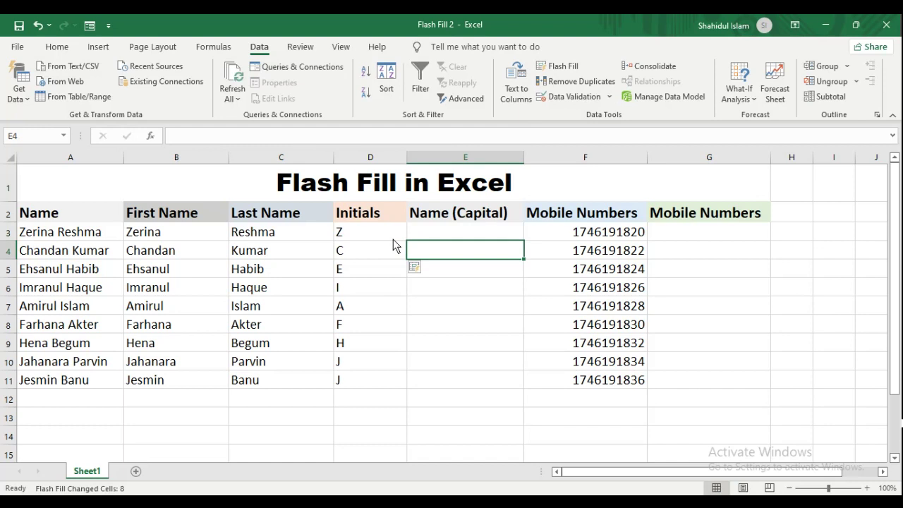
key("Up")
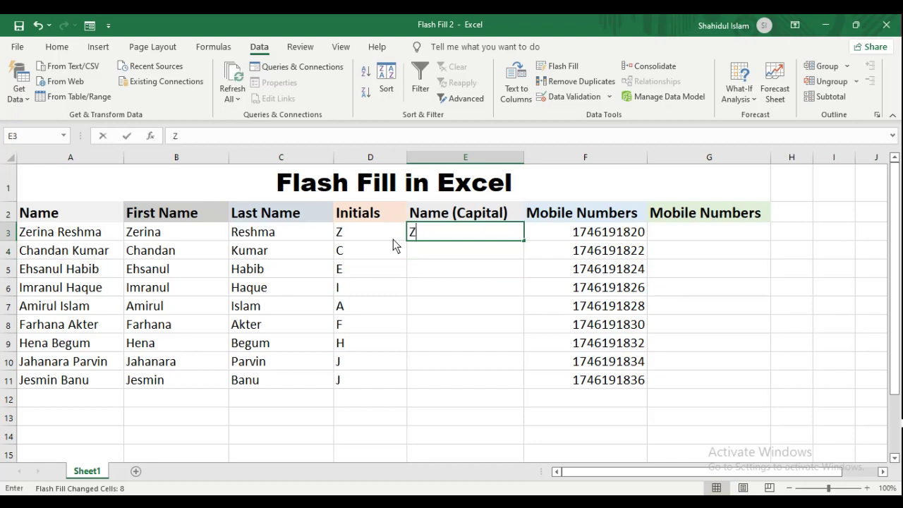
type("ZERINA RESHMA")
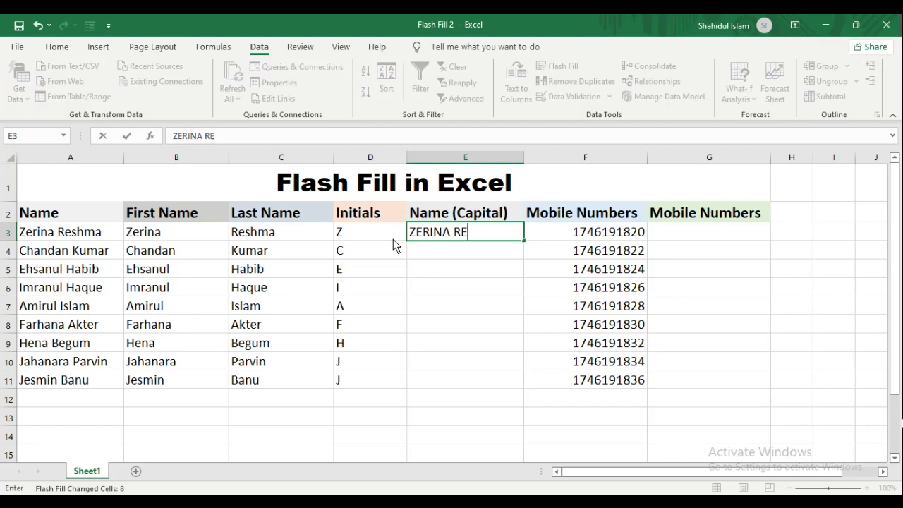
key("Return")
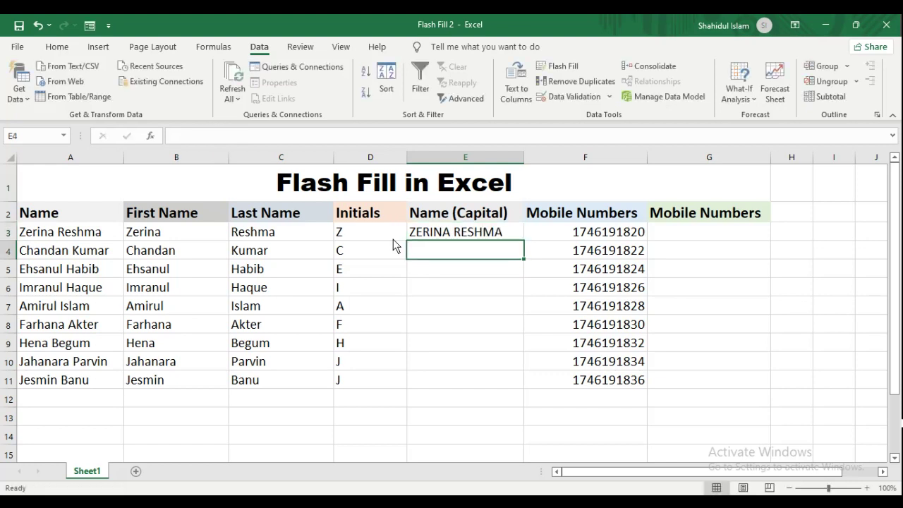
key("ctrl+e")
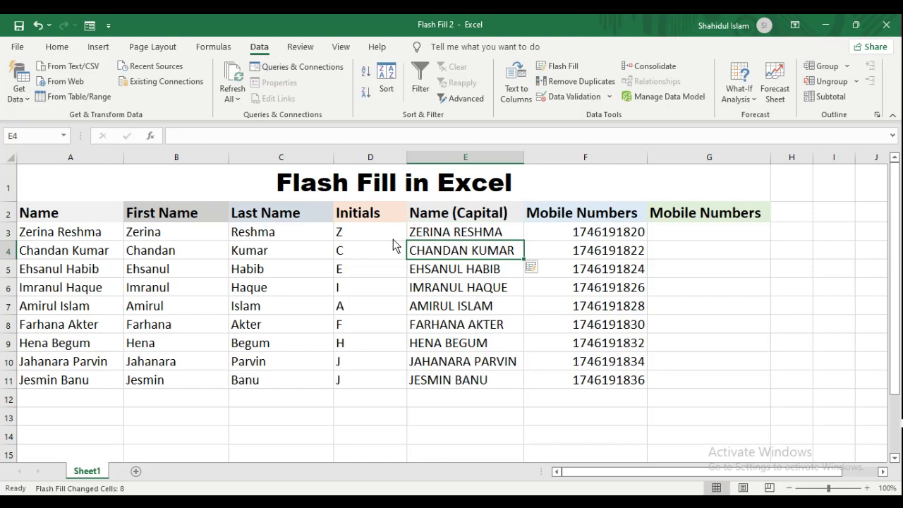
Step: Copy the first mobile number from F3 into G3
key("Up")
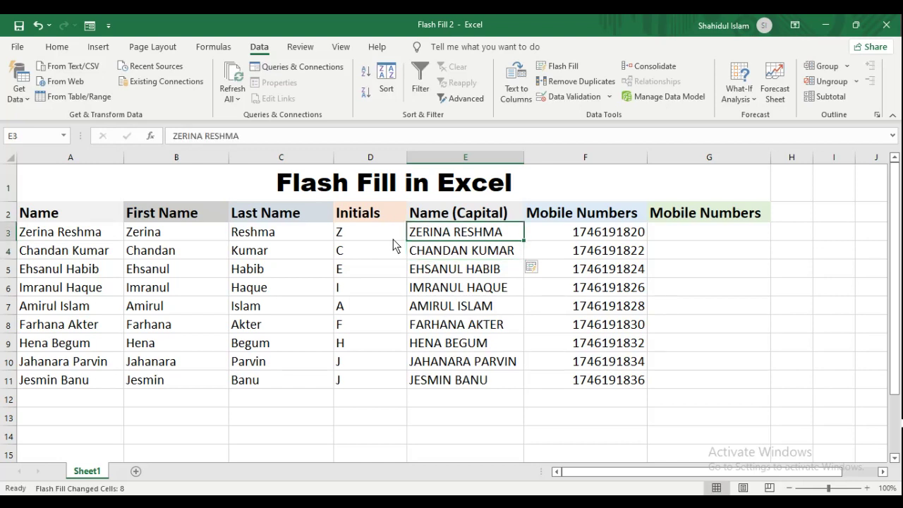
key("Right")
key("Right")
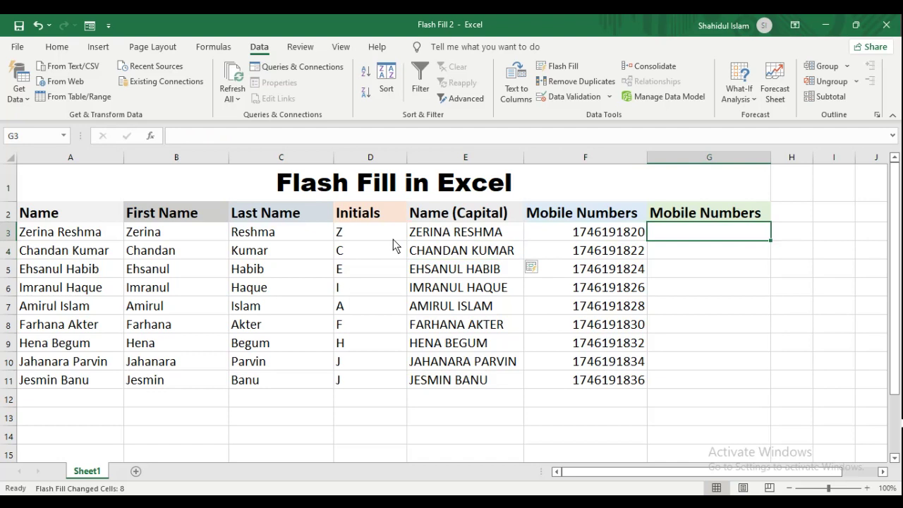
key("Left")
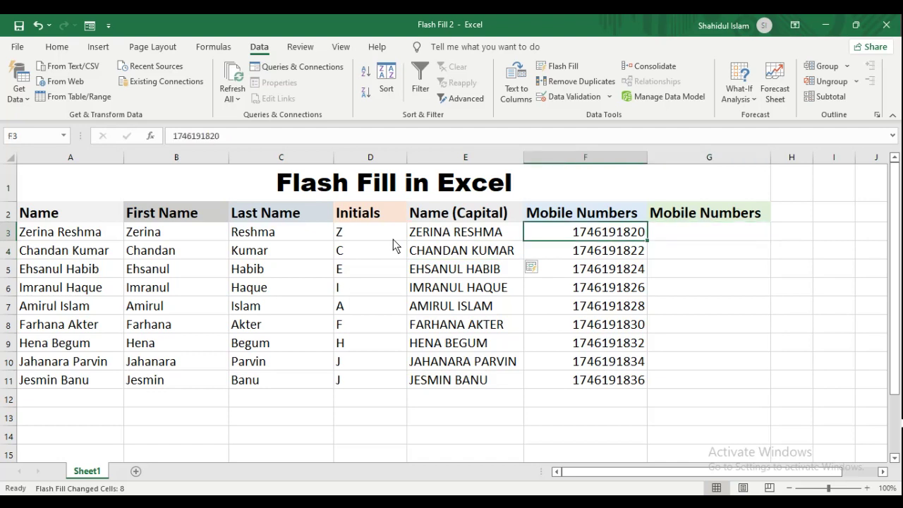
key("ctrl+c")
key("Right")
key("Return")
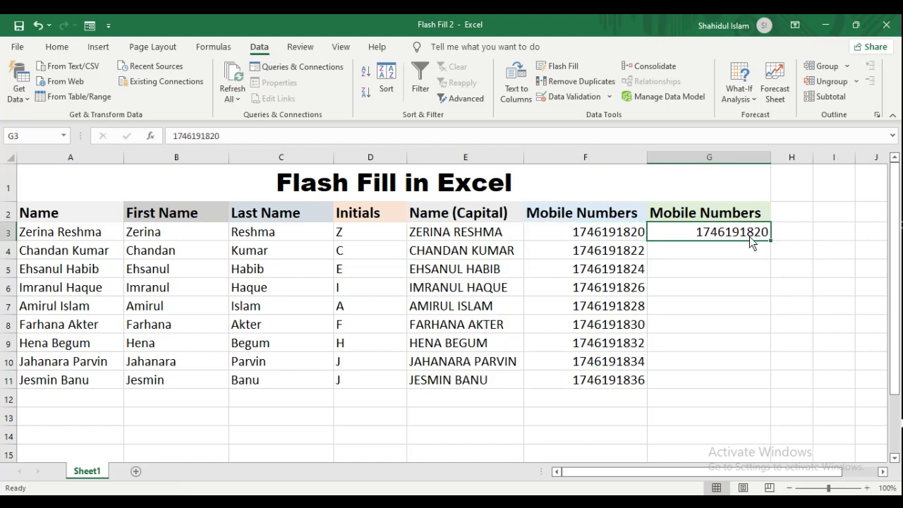
Step: Reformat the mobile number in G3 with a leading 0 and a hyphen after the fifth digit
double_click(714, 232)
left_click(654, 233)
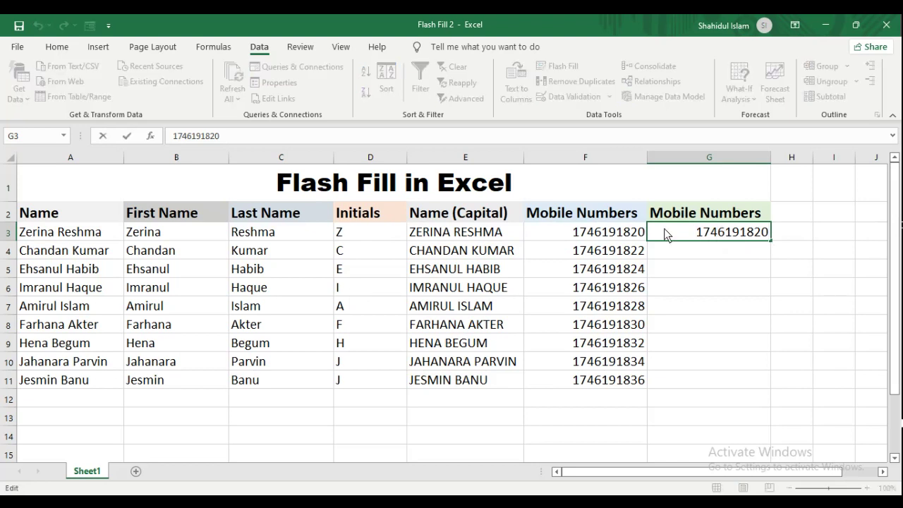
type("0")
key("Right")
key("Right")
key("Right")
key("Right")
type("-")
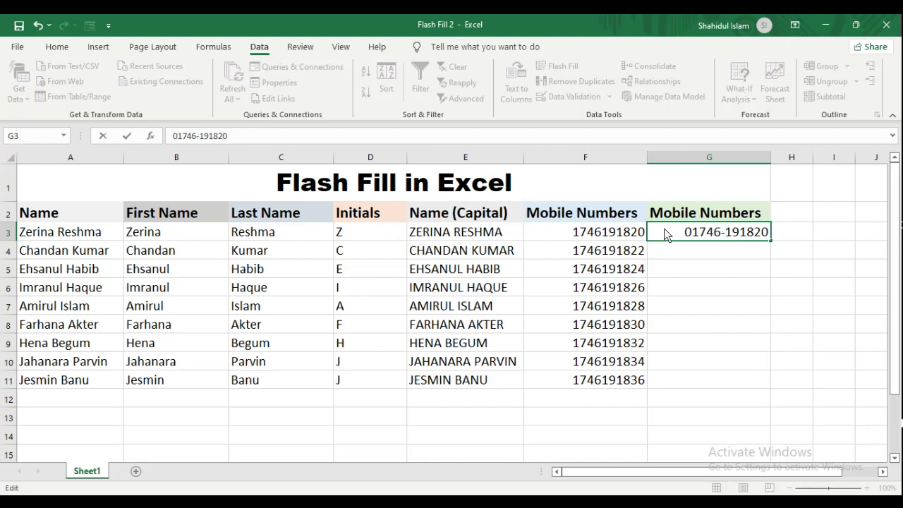
key("Return")
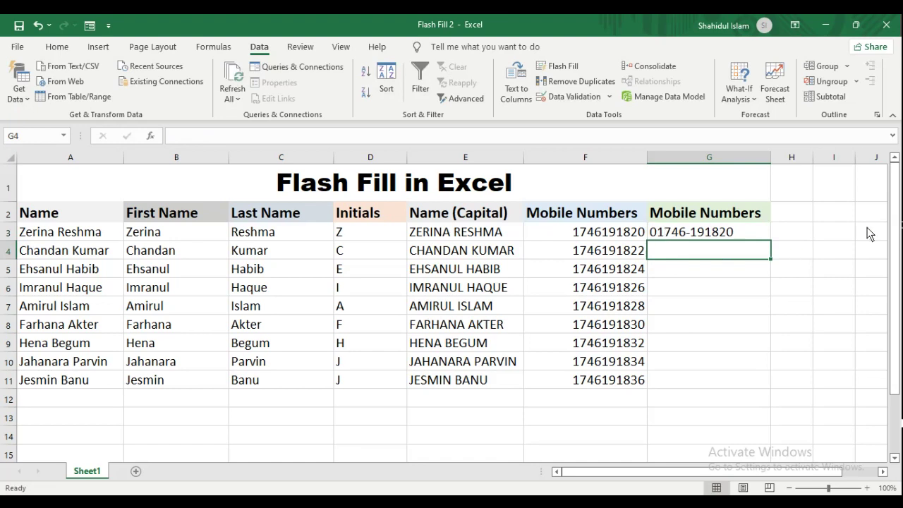
Step: Flash Fill G4:G11 with the reformatted mobile numbers, following the pattern in G3
key("Up")
key("Down")
key("ctrl+e")
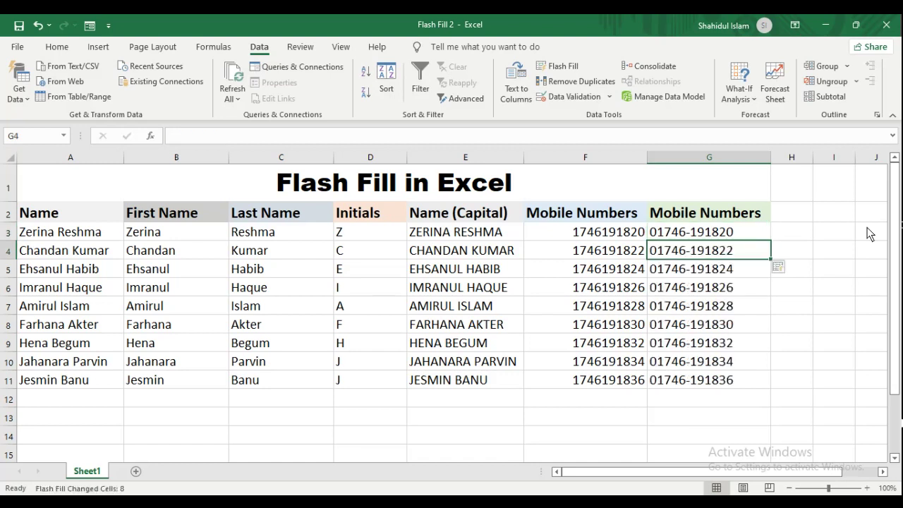
key("Down")
key("Down")
key("Down")
key("Down")
key("Down")
key("Down")
key("Down")
key("Down")
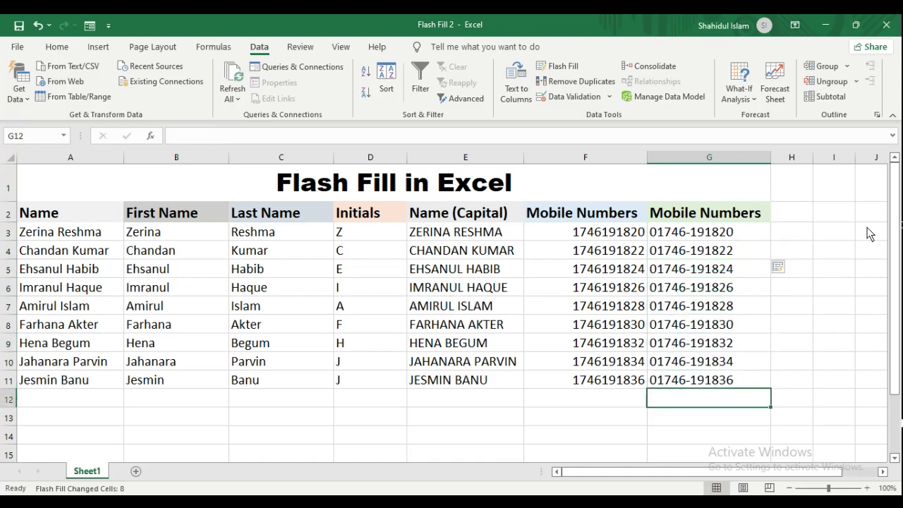
key("Left")
key("Left")
key("Left")
key("Left")
key("Left")
key("Left")
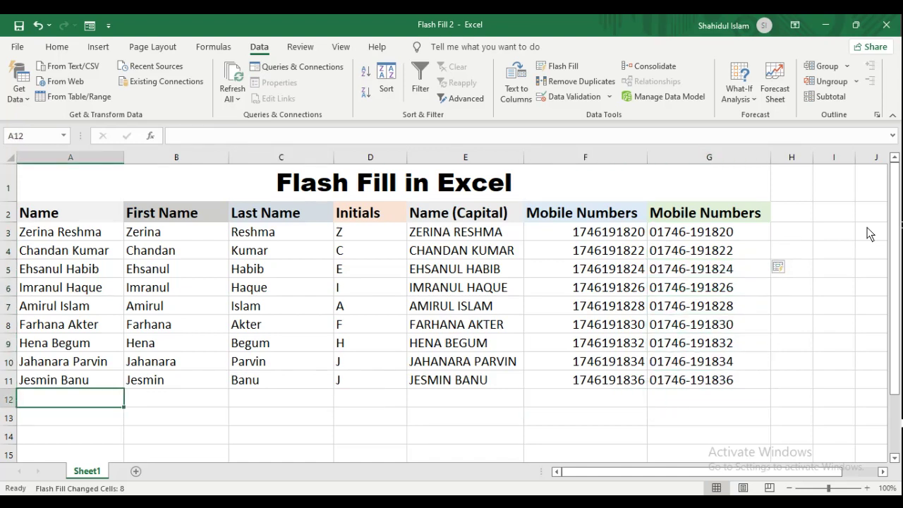
key("Right")
key("Right")
key("Right")
key("Right")
key("Right")
key("Right")
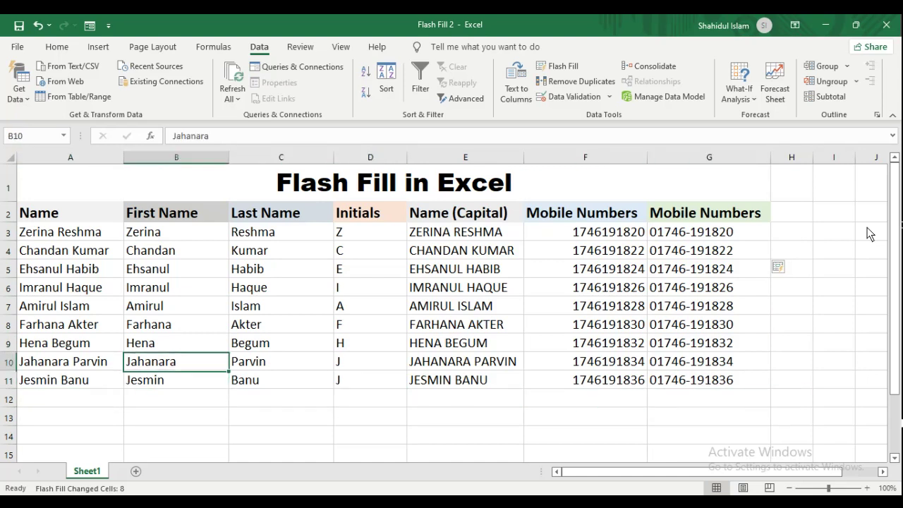
Step: Clear all entries in the First Name column, cells B3:B11
key("Up")
key("Up")
key("Up")
key("Up")
key("Up")
key("Up")
key("Up")
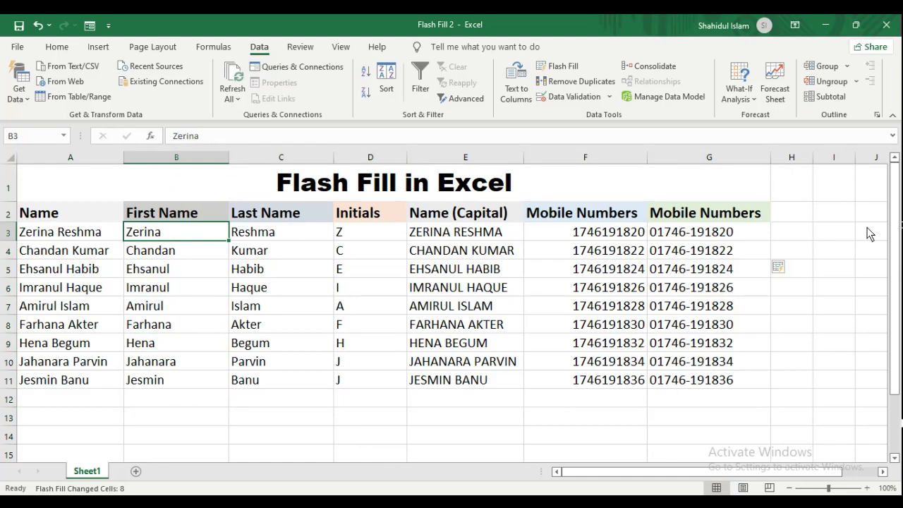
key("shift+Down")
key("shift+Down")
key("shift+Down")
key("shift+Down")
key("shift+Down")
key("shift+Down")
key("shift+Down")
key("shift+Down")
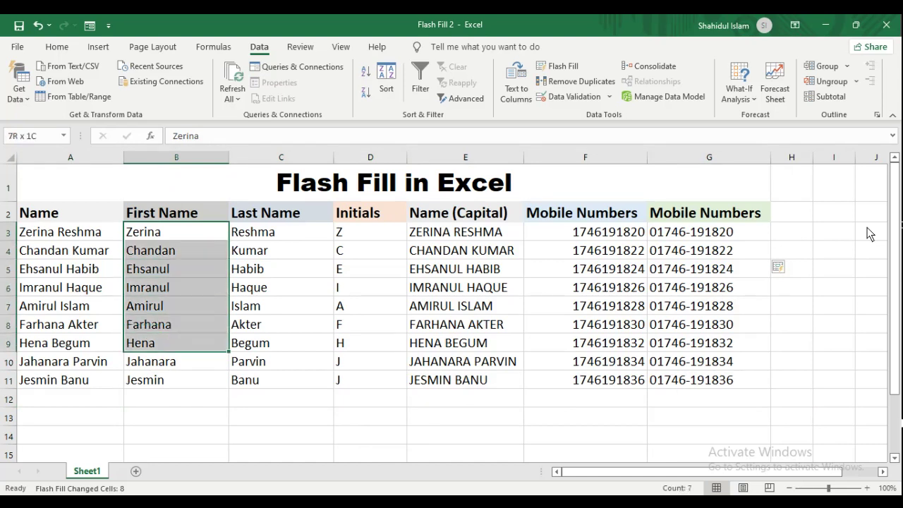
key("Delete")
key("Left")
key("Right")
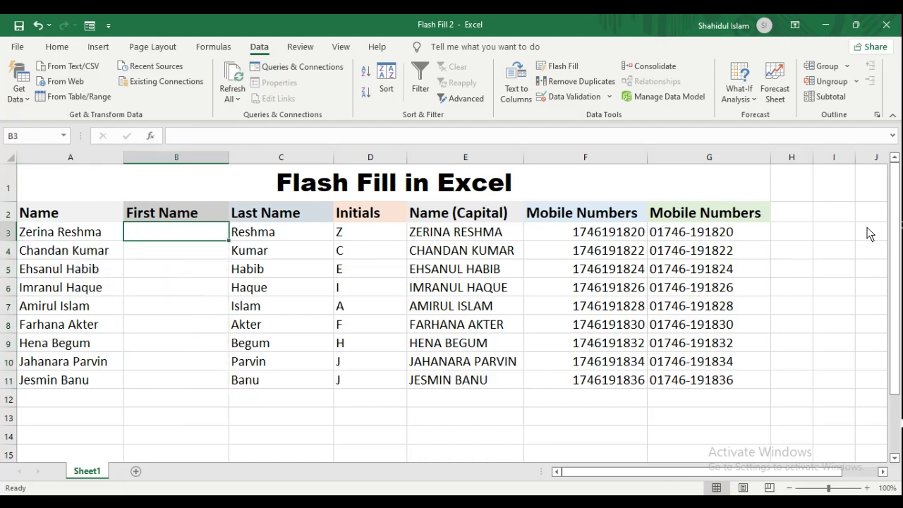
Step: Enter the first and last name from A3 separated by a comma and space into B3, and Flash Fill down to B11
type("Zer")
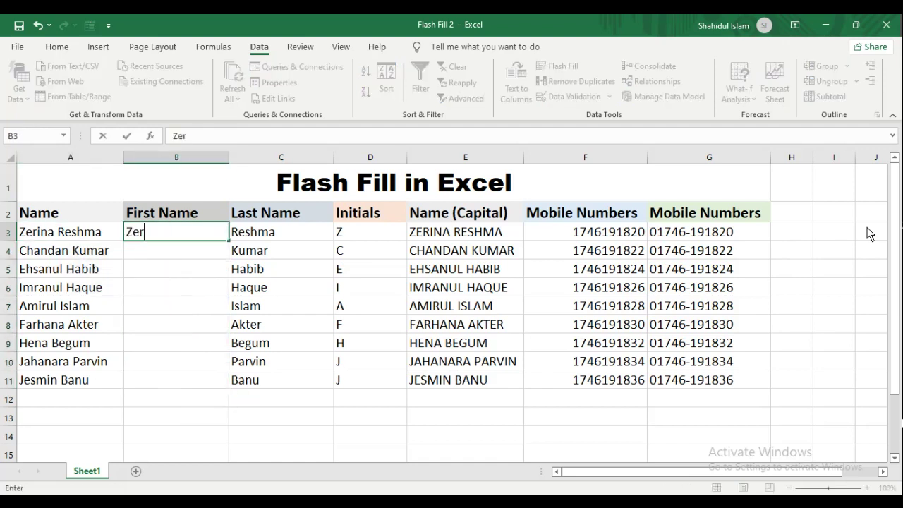
type("ina, Re")
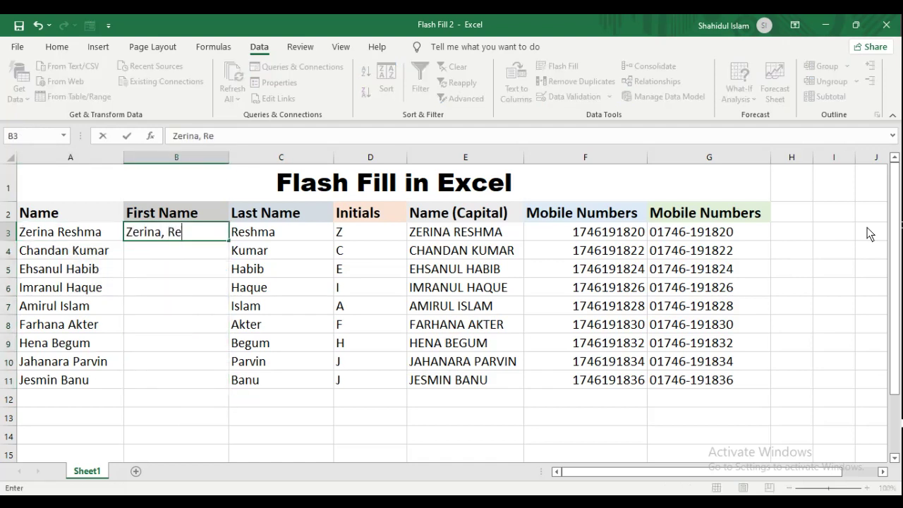
type("shma")
key("Return")
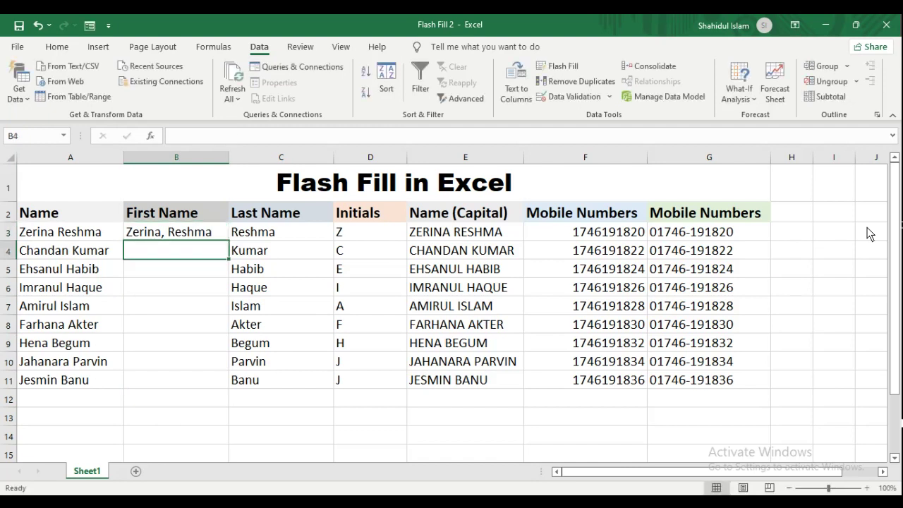
key("ctrl+e")
key("Down")
key("Down")
key("Down")
key("Down")
key("Down")
key("Down")
key("Down")
key("Down")
key("Down")
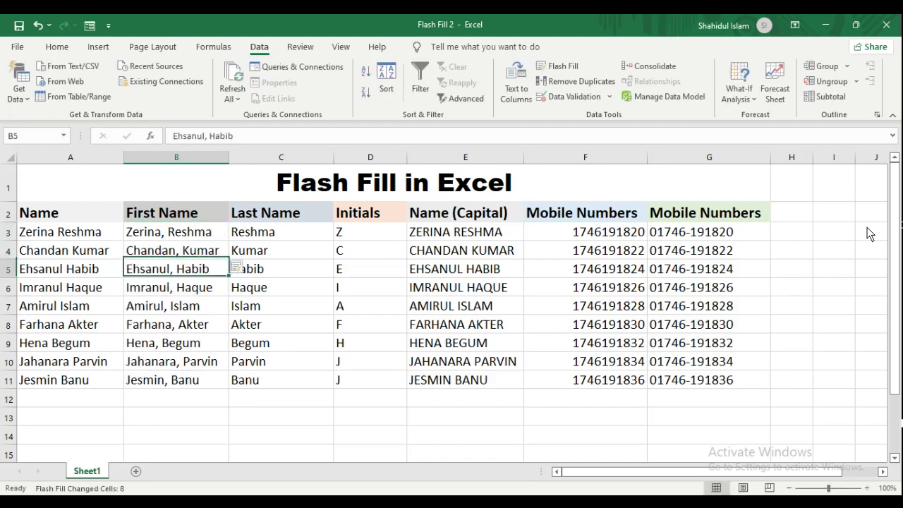
key("Up")
key("Left")
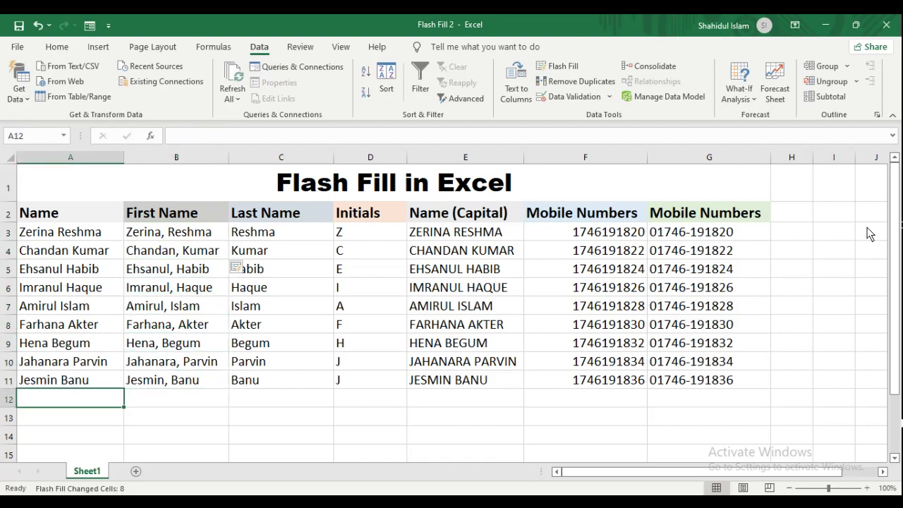